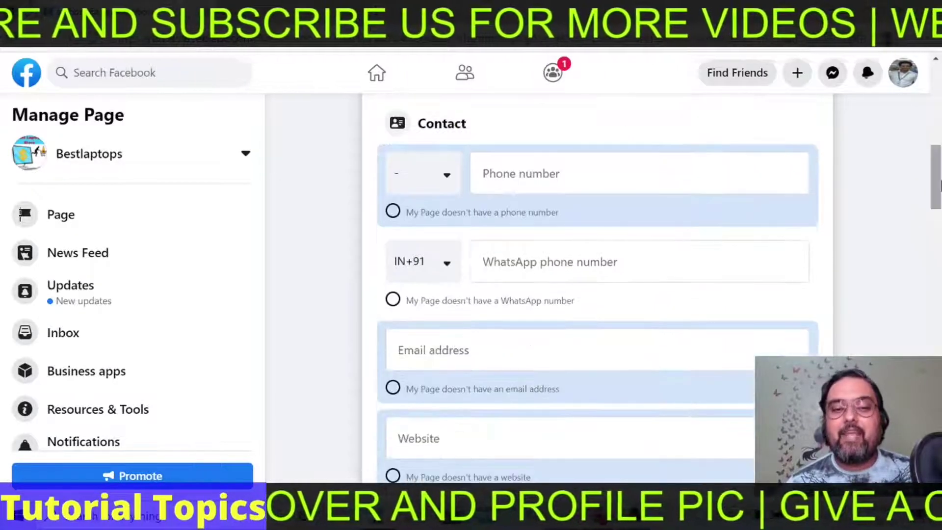
# Step: Autofill the page's phone number, and the WhatsApp number with the same number
pyautogui.click(545, 175)
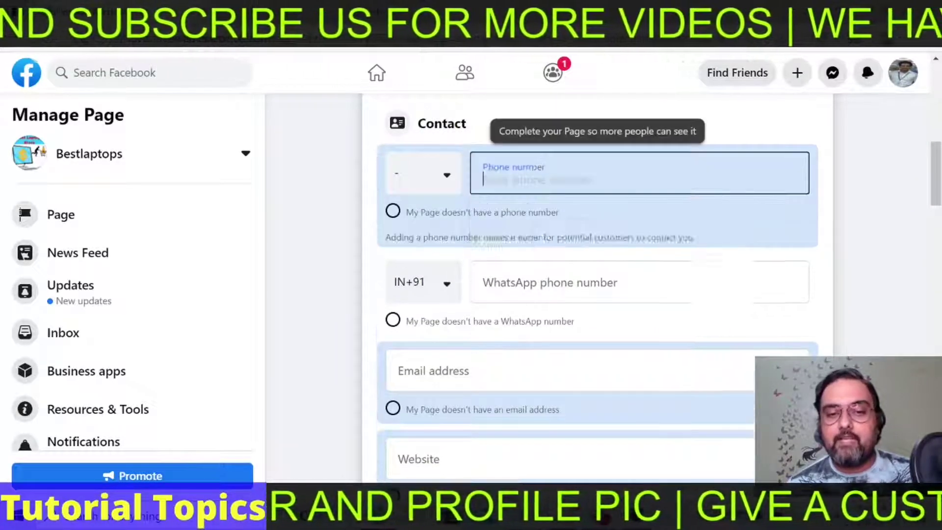
pyautogui.click(550, 228)
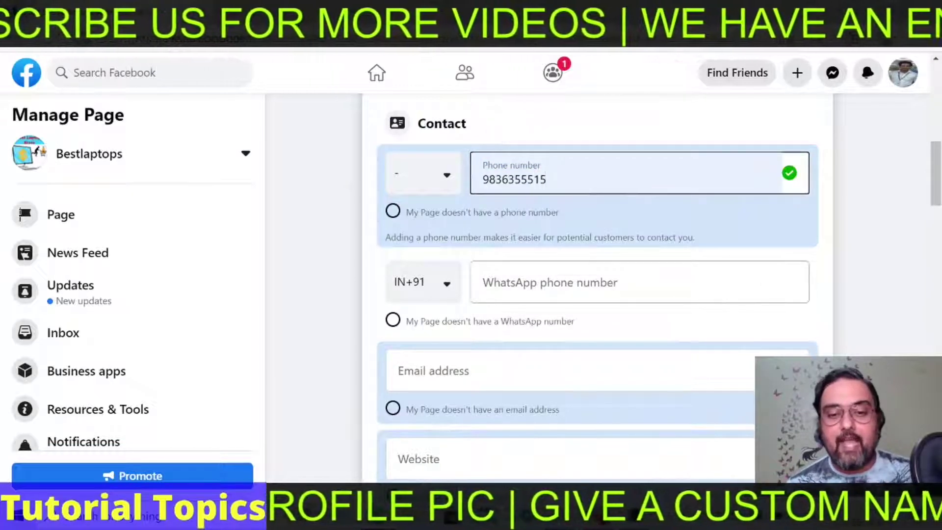
pyautogui.click(564, 284)
pyautogui.click(546, 328)
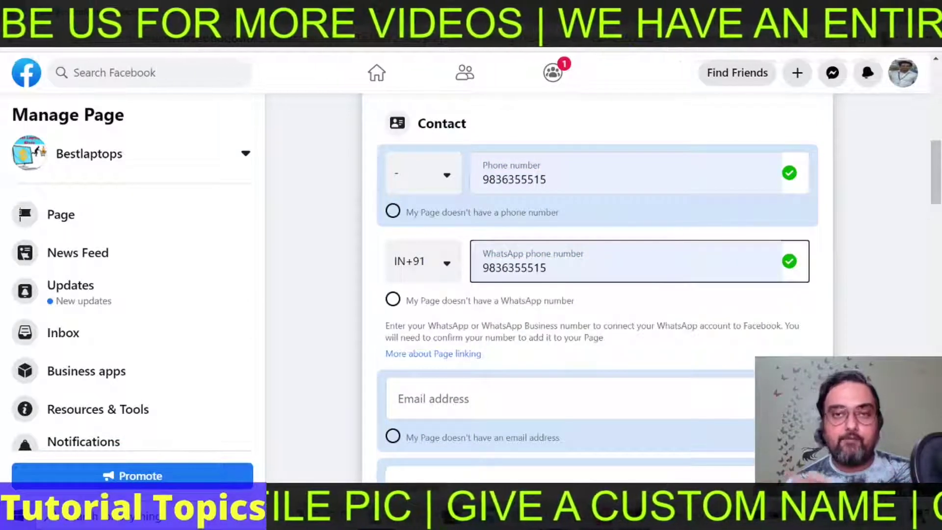
# Step: Mark the page as having no WhatsApp number and disconnect the linked WhatsApp account
pyautogui.click(393, 300)
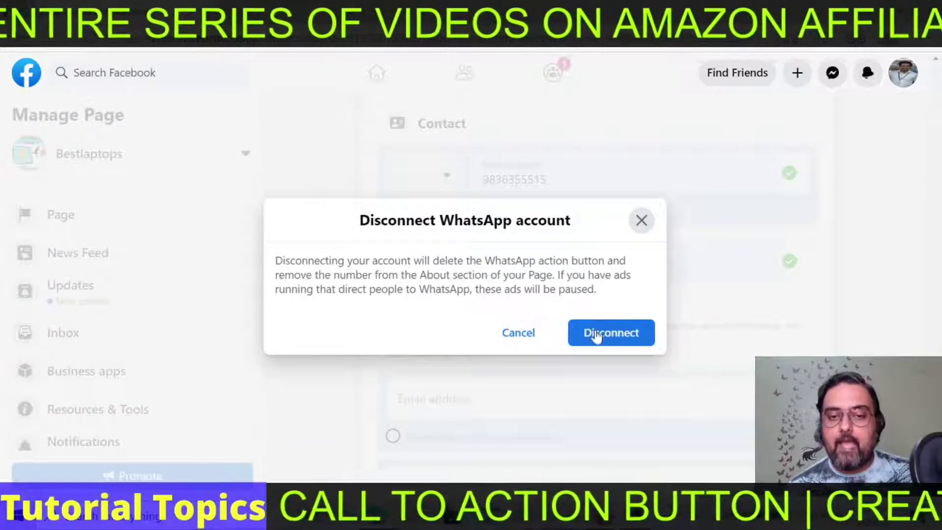
pyautogui.click(596, 335)
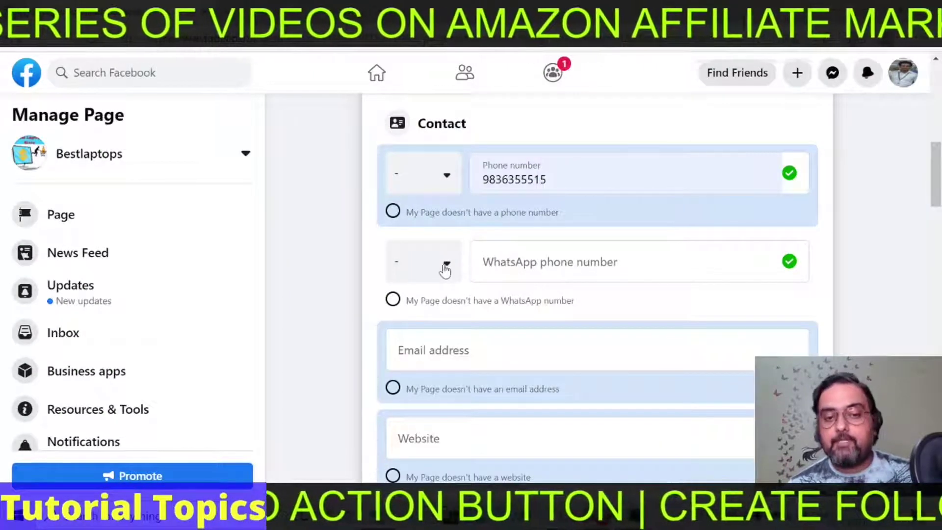
pyautogui.click(447, 272)
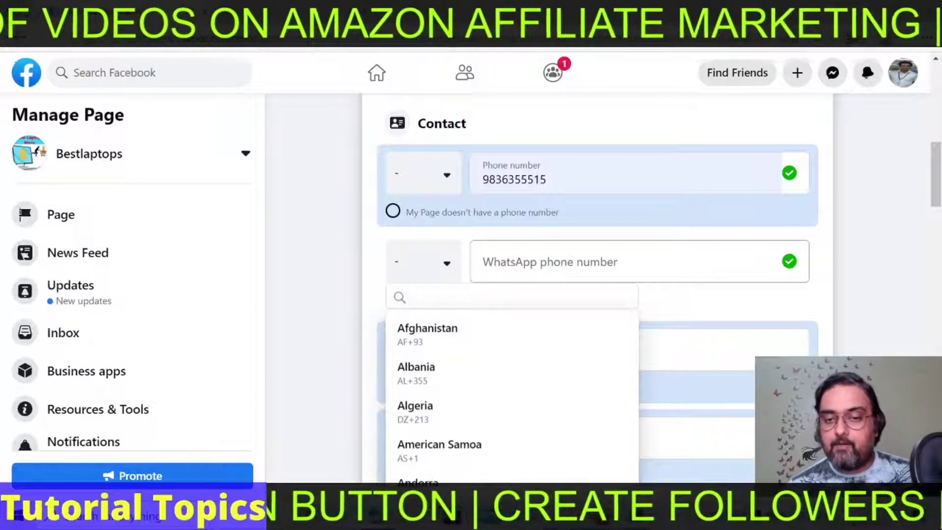
pyautogui.click(680, 301)
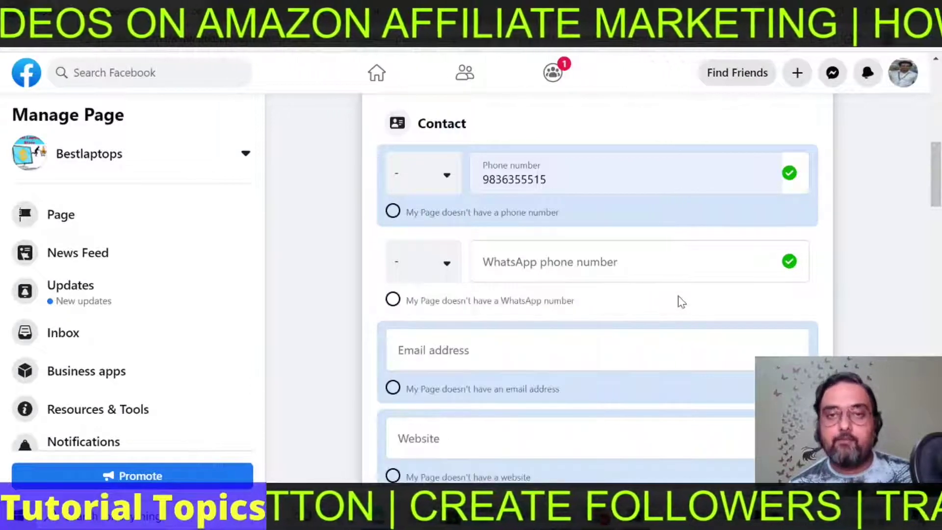
# Step: Move on to the email and website address fields
pyautogui.scroll(-3, 597, 272)
pyautogui.click(597, 207)
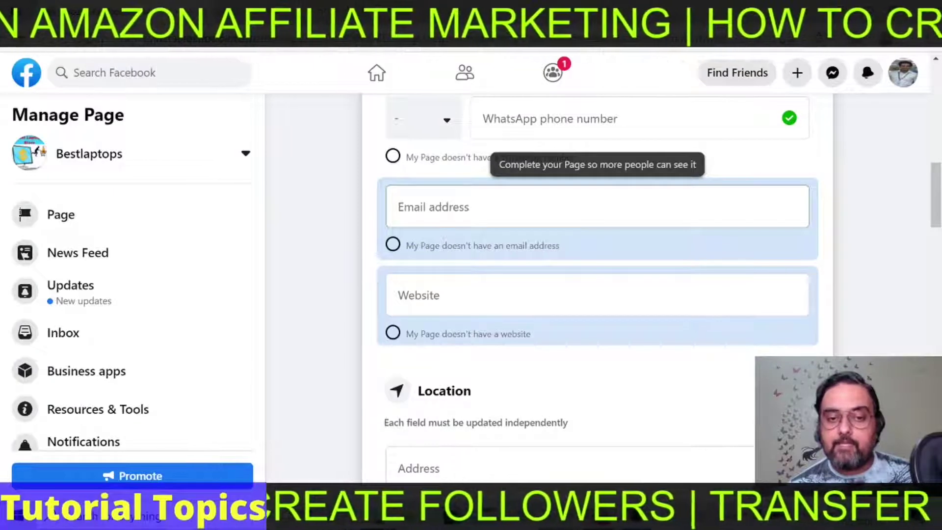
pyautogui.click(597, 295)
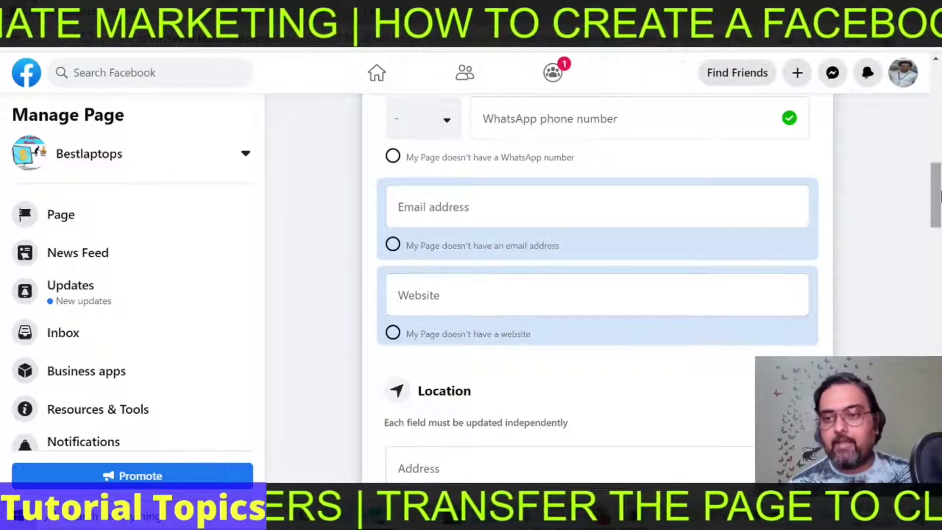
# Step: Scroll down to Location and choose 'My Page doesn't have a location'
pyautogui.scroll(-4, 937, 224)
pyautogui.scroll(-1, 937, 224)
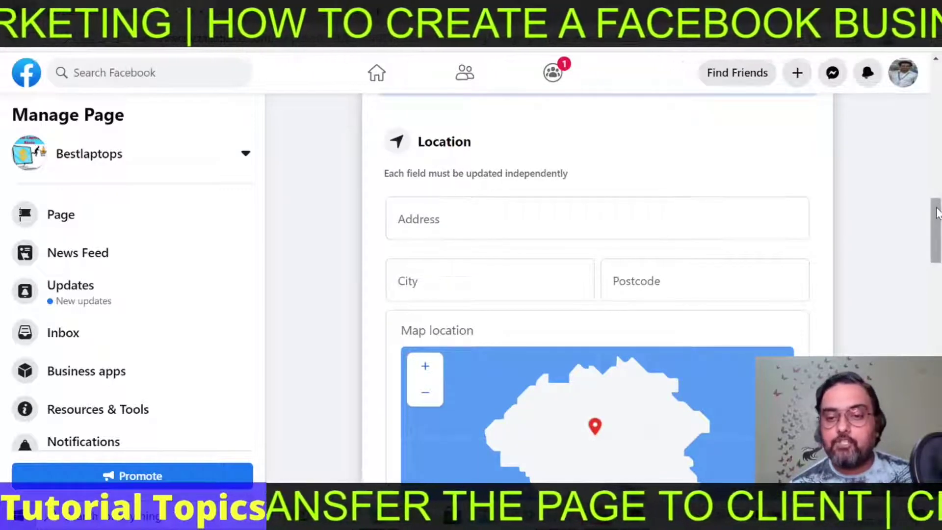
pyautogui.scroll(-4, 935, 230)
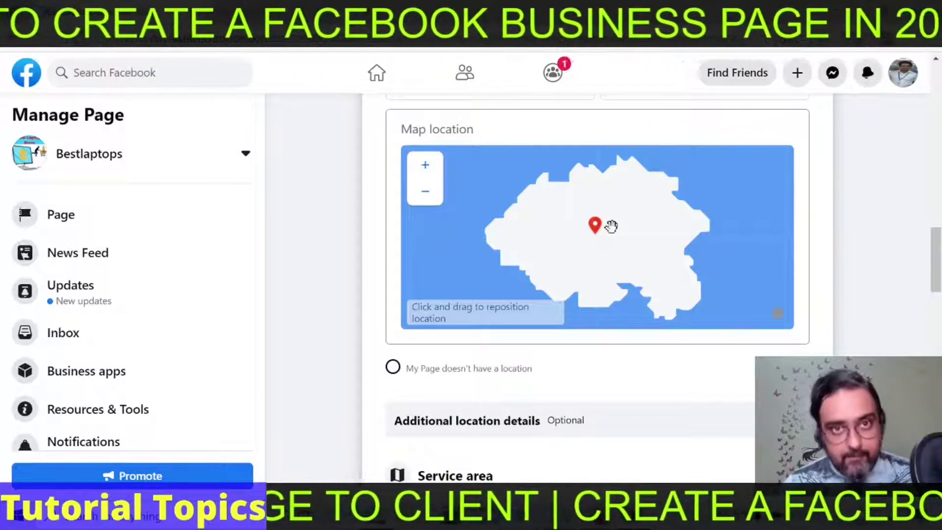
pyautogui.click(393, 368)
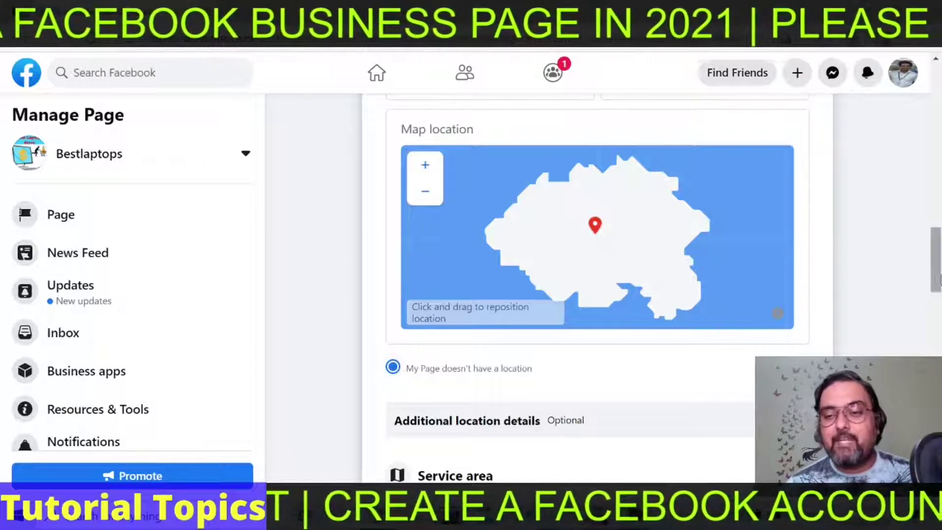
pyautogui.moveTo(937, 278); pyautogui.dragTo(938, 300)
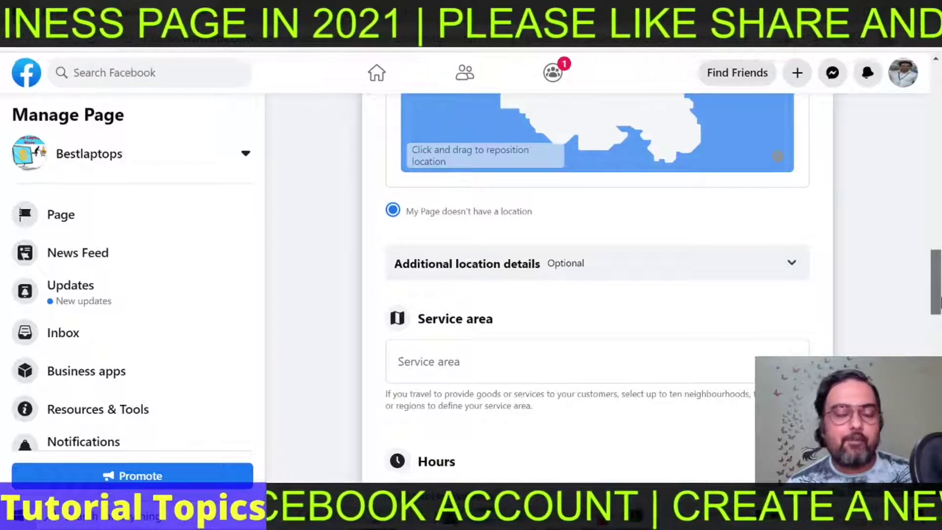
pyautogui.moveTo(938, 300); pyautogui.dragTo(938, 316)
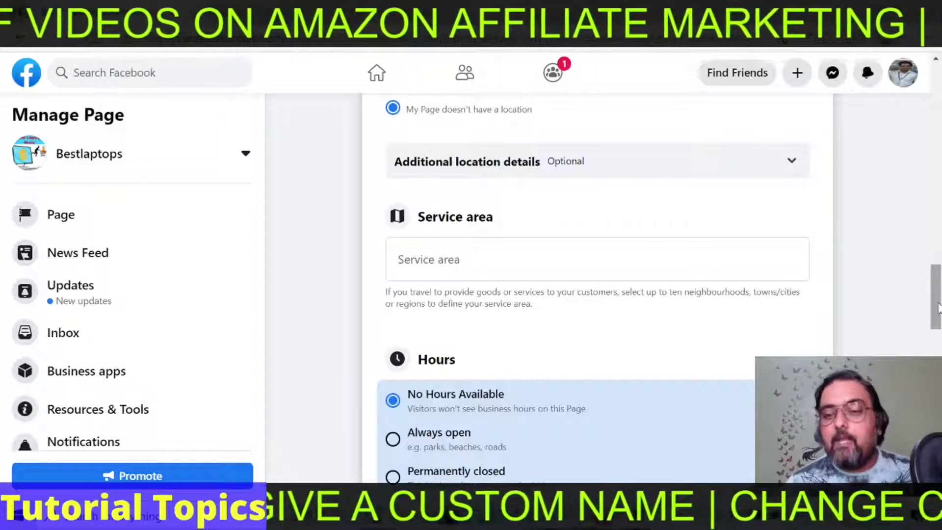
# Step: Change Hours from 'Always open' to 'Open during selected hours'
pyautogui.moveTo(938, 307); pyautogui.dragTo(939, 340)
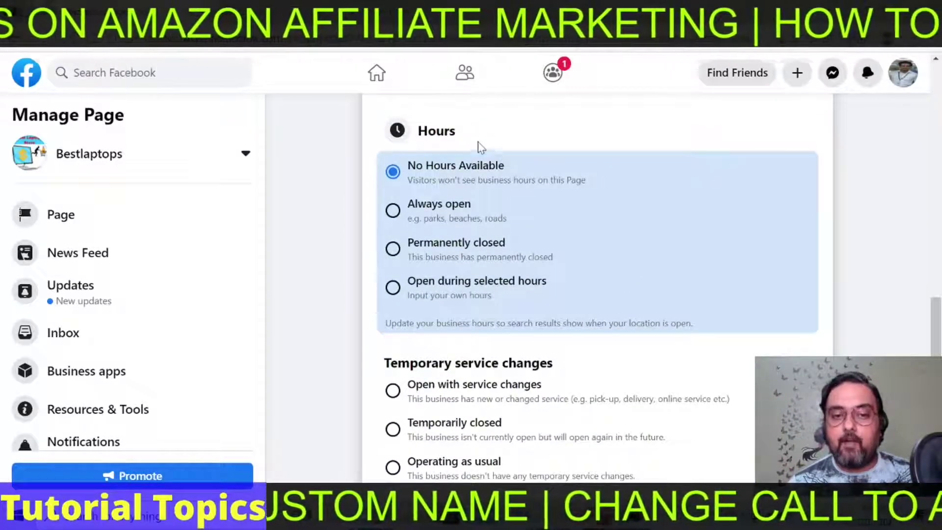
pyautogui.click(396, 216)
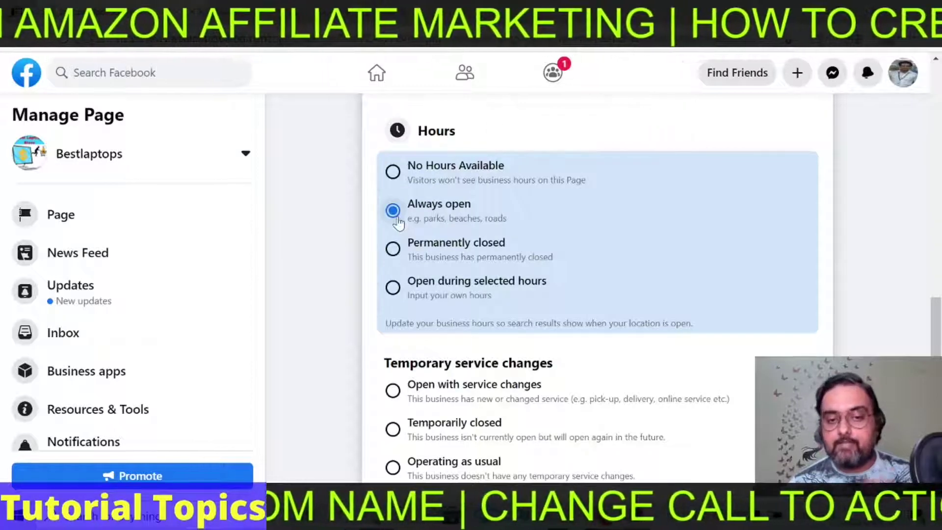
pyautogui.click(393, 289)
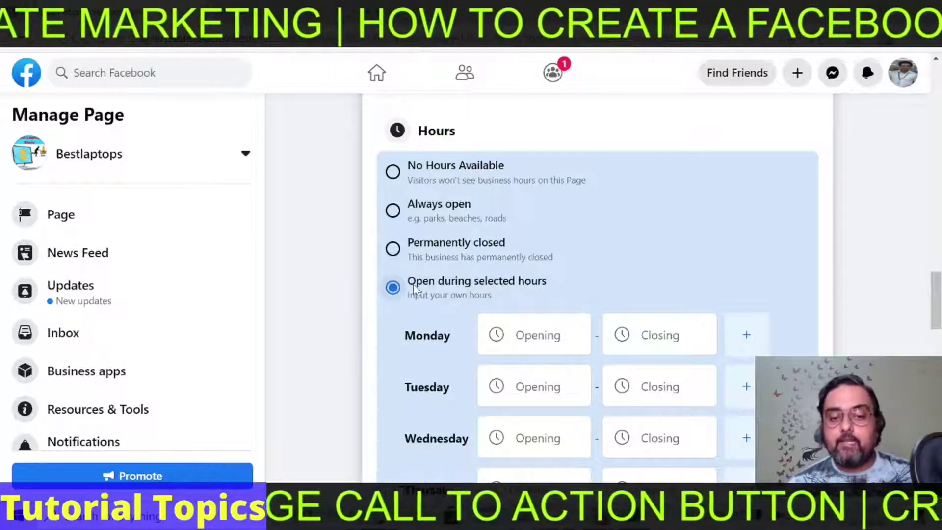
# Step: Add a second Monday period and set Monday's first slot to 10:00–13:00
pyautogui.click(519, 336)
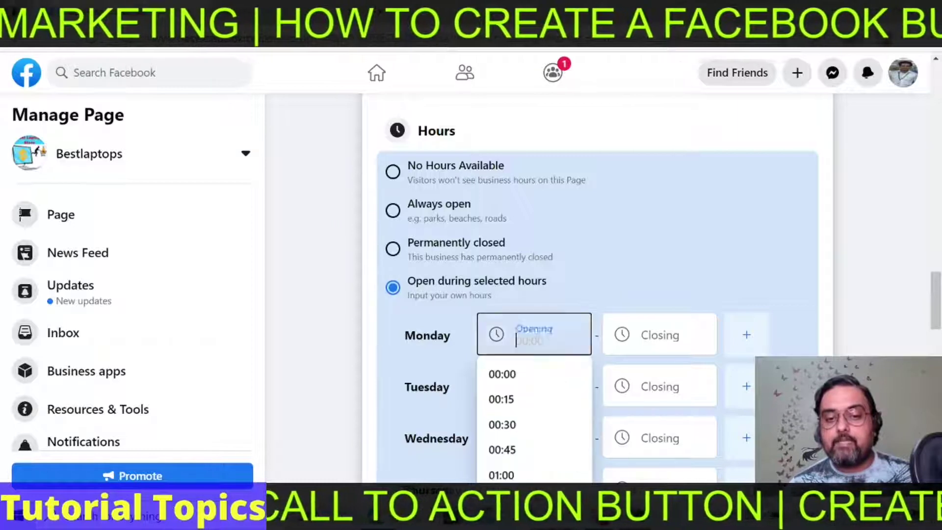
pyautogui.click(655, 336)
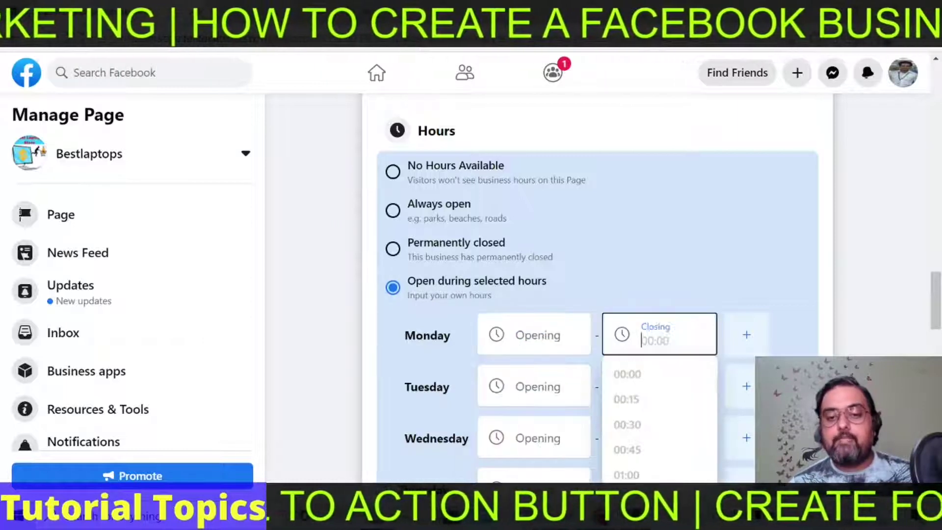
pyautogui.click(741, 344)
pyautogui.click(742, 343)
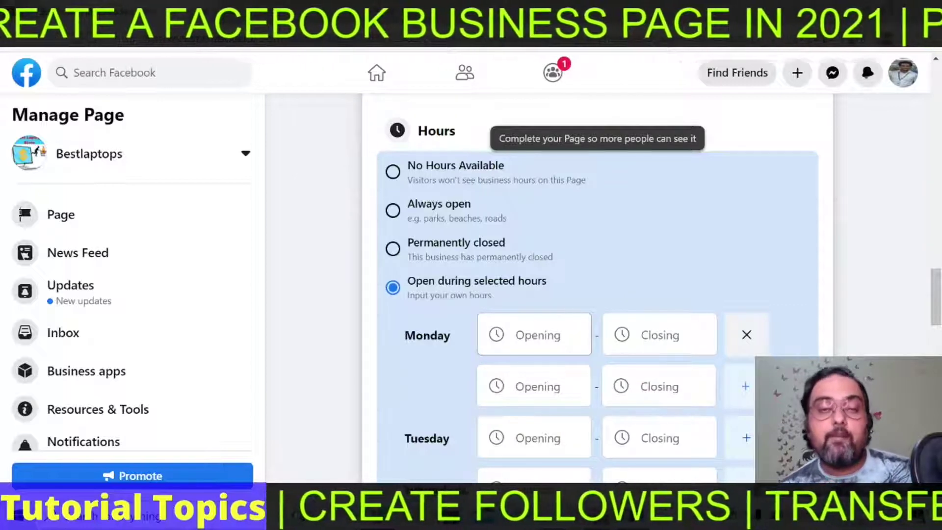
pyautogui.click(534, 335)
pyautogui.write('10')
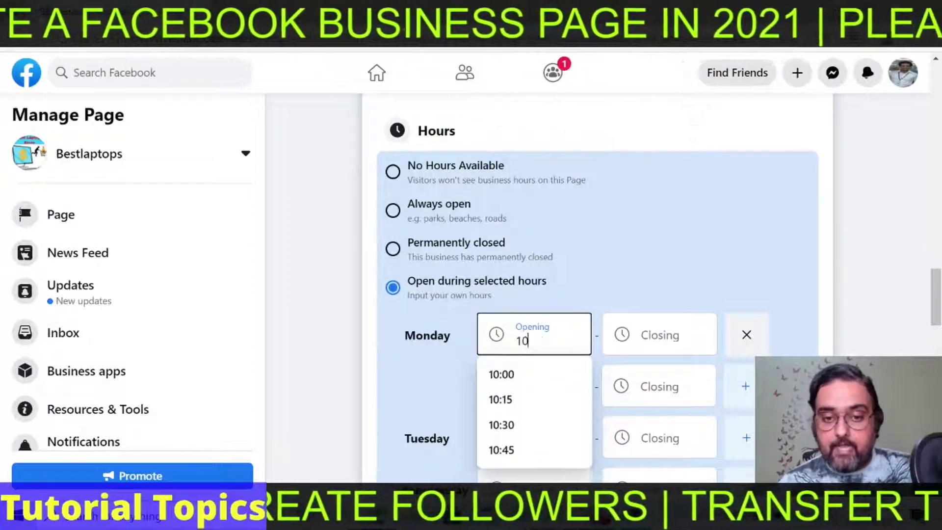
pyautogui.click(536, 376)
pyautogui.click(641, 337)
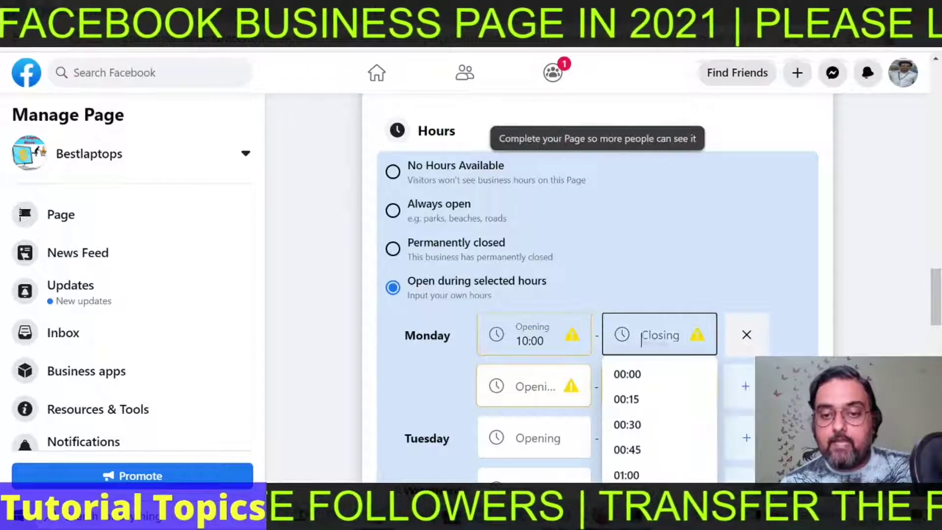
pyautogui.write('13')
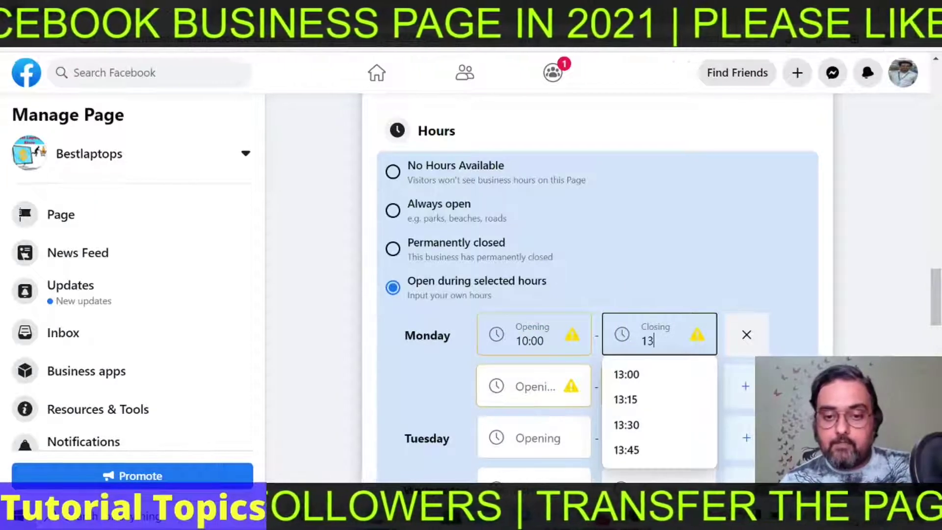
pyautogui.click(634, 375)
# Step: Set Monday's second slot to open 14:00 and close 22:00
pyautogui.click(534, 386)
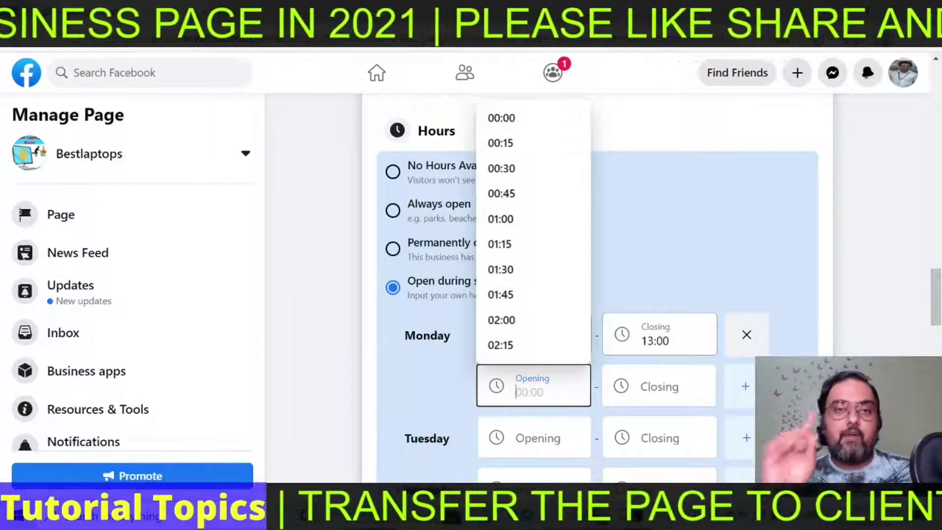
pyautogui.write('14')
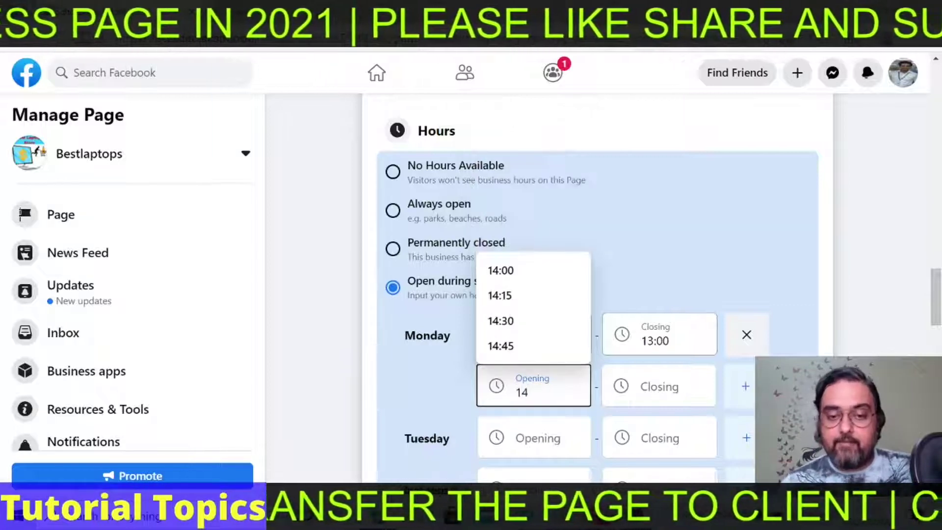
pyautogui.click(536, 269)
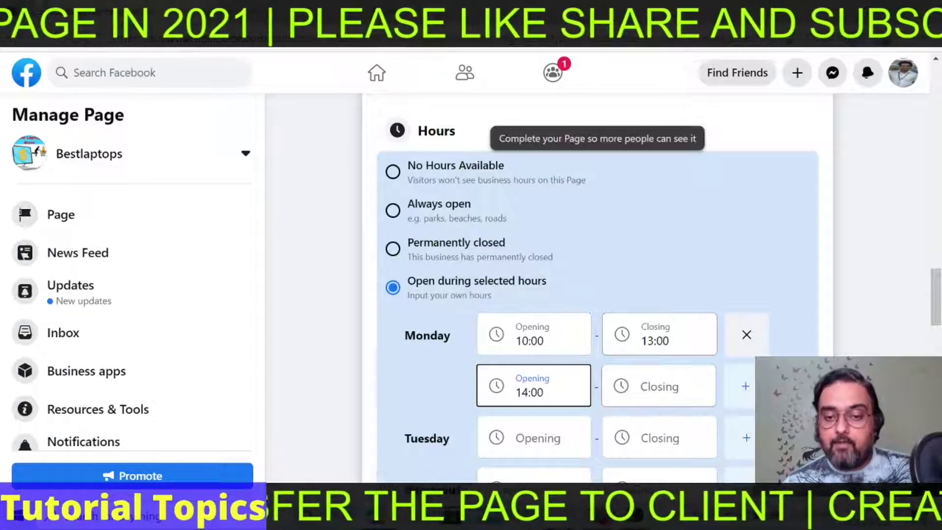
pyautogui.click(659, 386)
pyautogui.write('220')
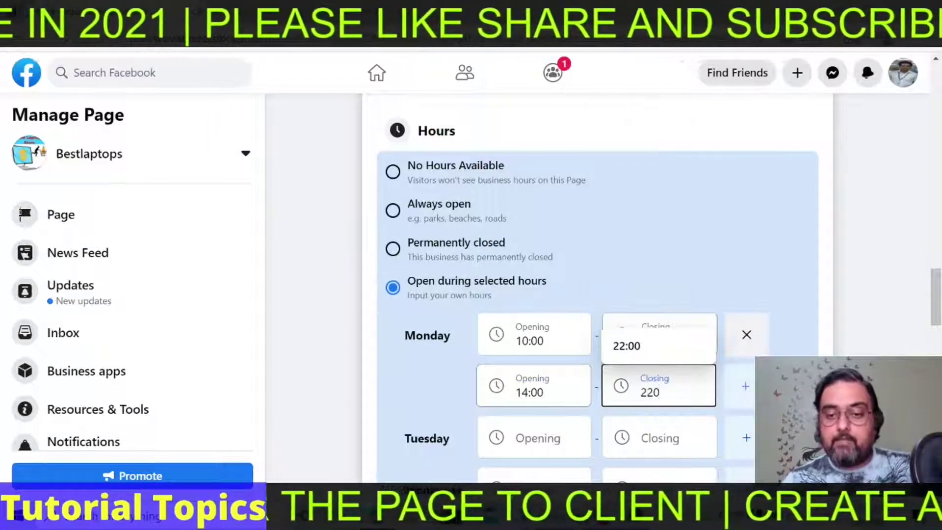
pyautogui.click(652, 350)
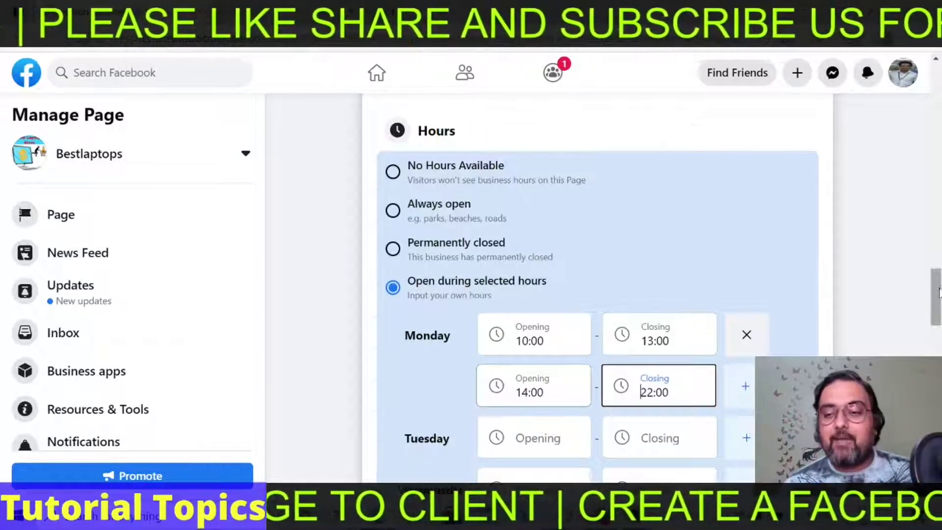
pyautogui.scroll(-3, 598, 287)
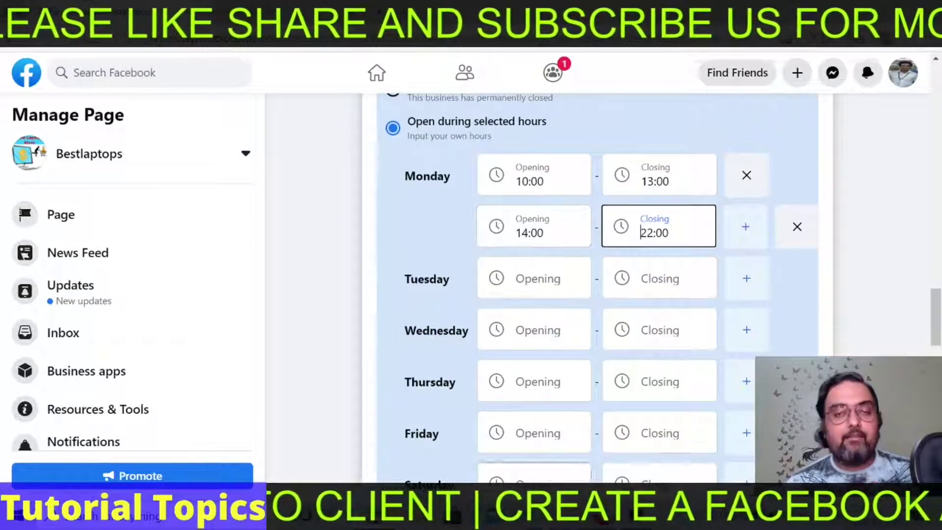
pyautogui.scroll(-2, 525, 128)
pyautogui.scroll(-6, 525, 127)
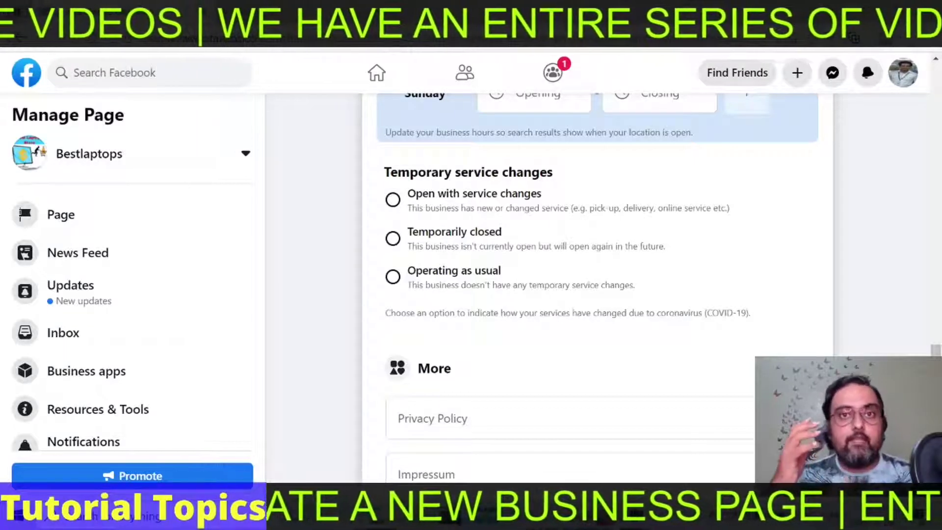
# Step: Try the temporary service change options, then settle on 'Operating as usual'
pyautogui.click(392, 200)
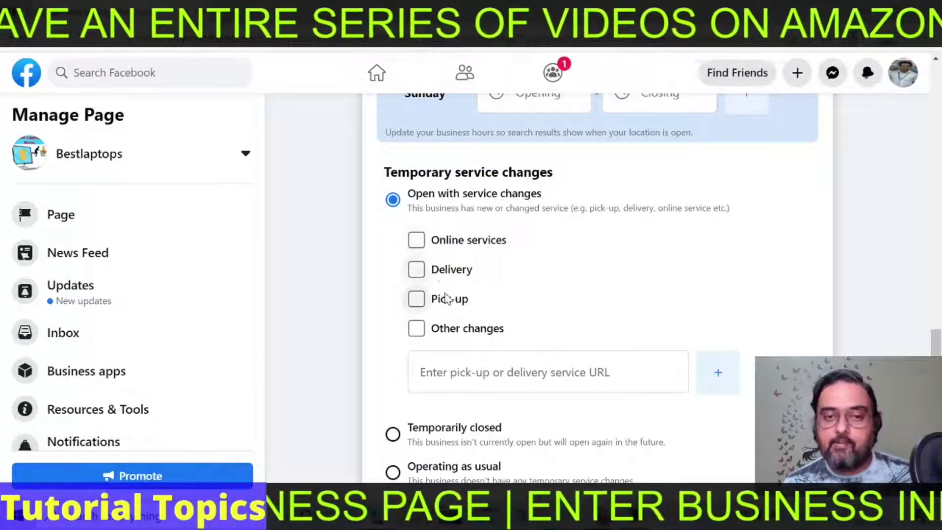
pyautogui.click(393, 434)
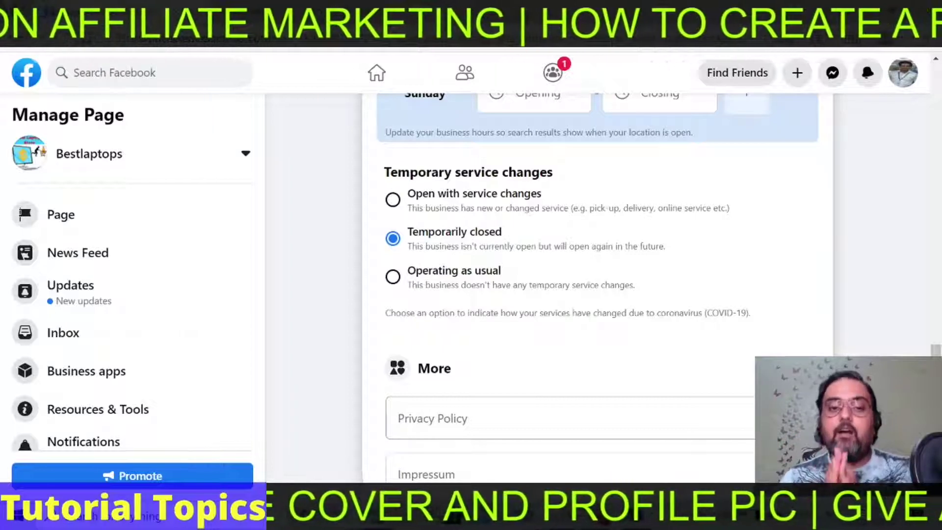
pyautogui.click(420, 255)
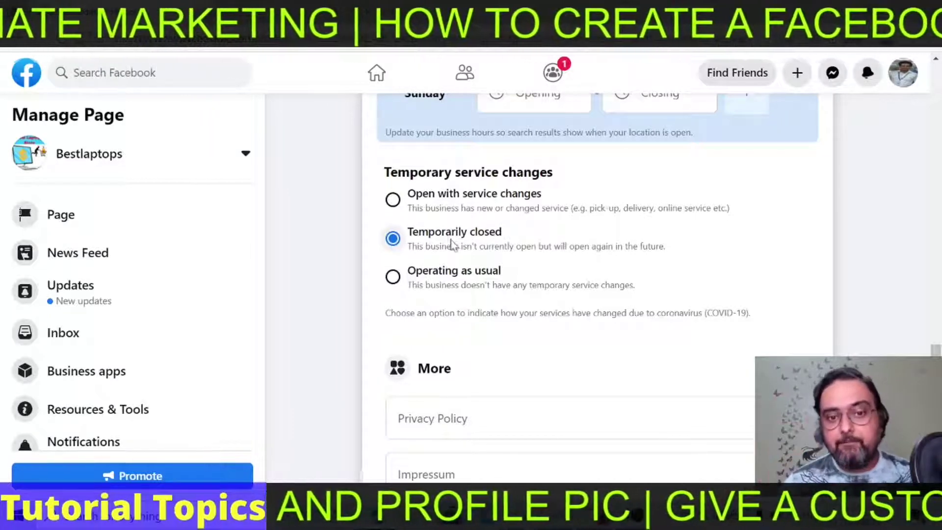
pyautogui.click(393, 278)
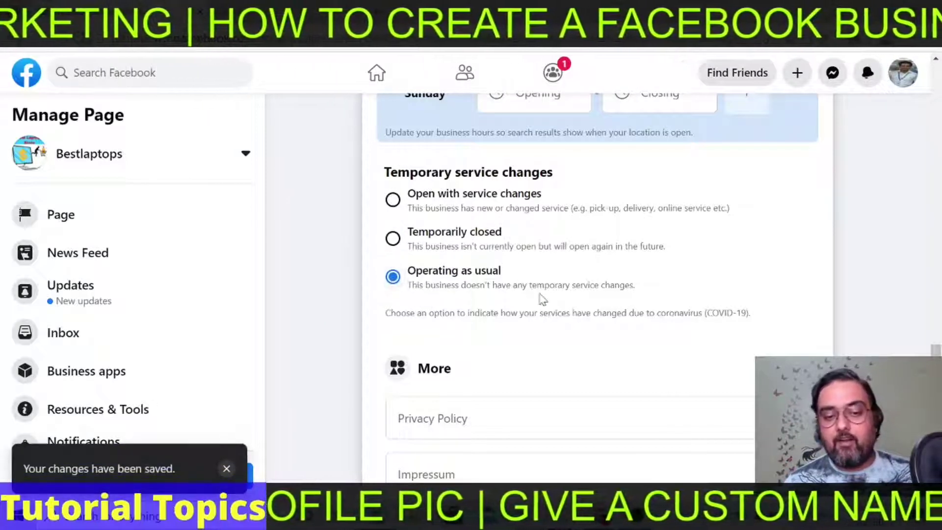
pyautogui.scroll(-3, 809, 312)
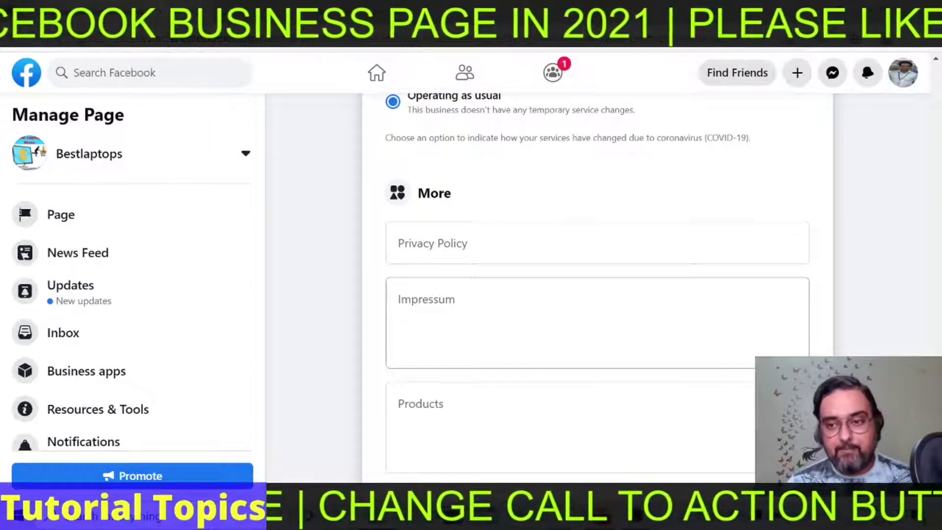
# Step: Enter 'Laptop' in the Products field and commit the entry
pyautogui.scroll(-4, 598, 285)
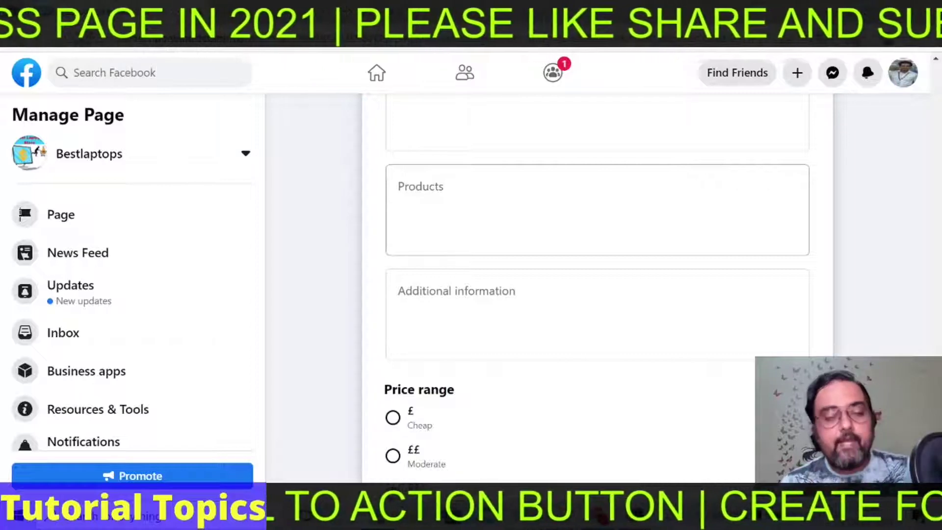
pyautogui.click(398, 195)
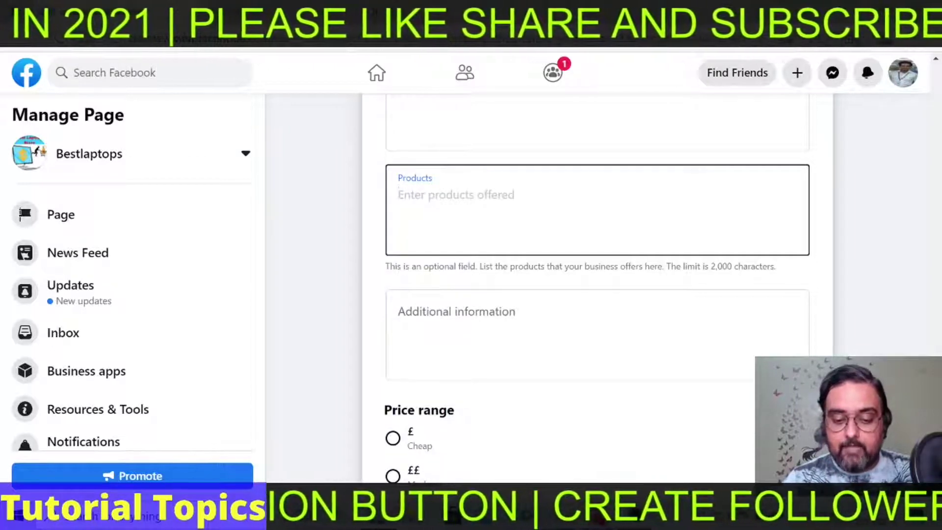
pyautogui.write('Laptop')
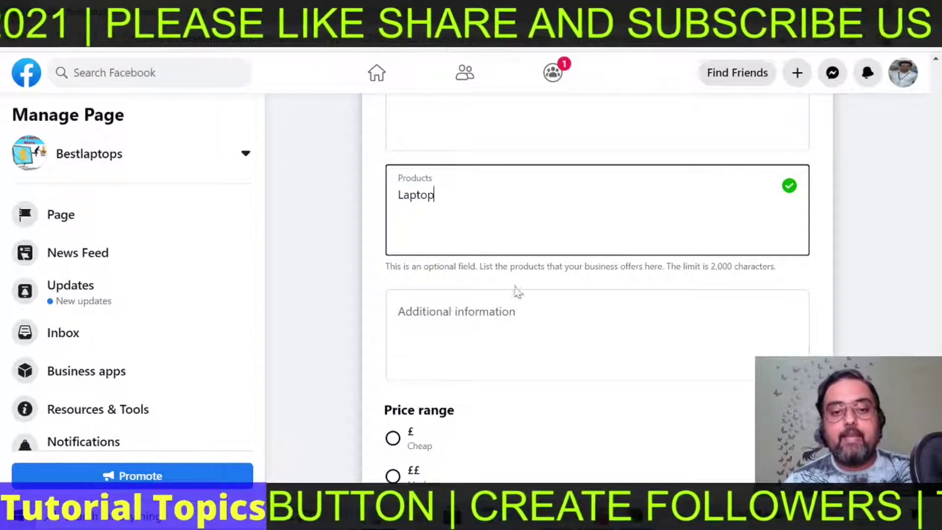
pyautogui.click(456, 319)
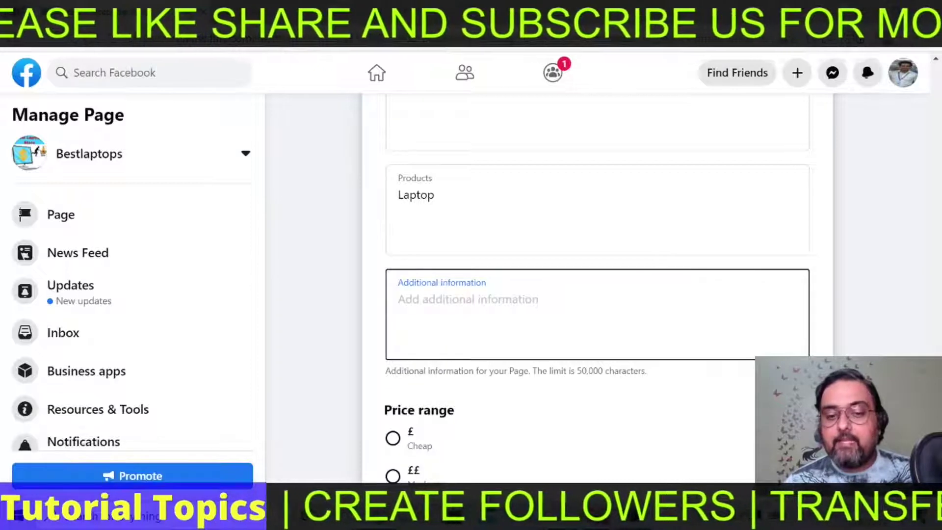
pyautogui.scroll(-4, 597, 288)
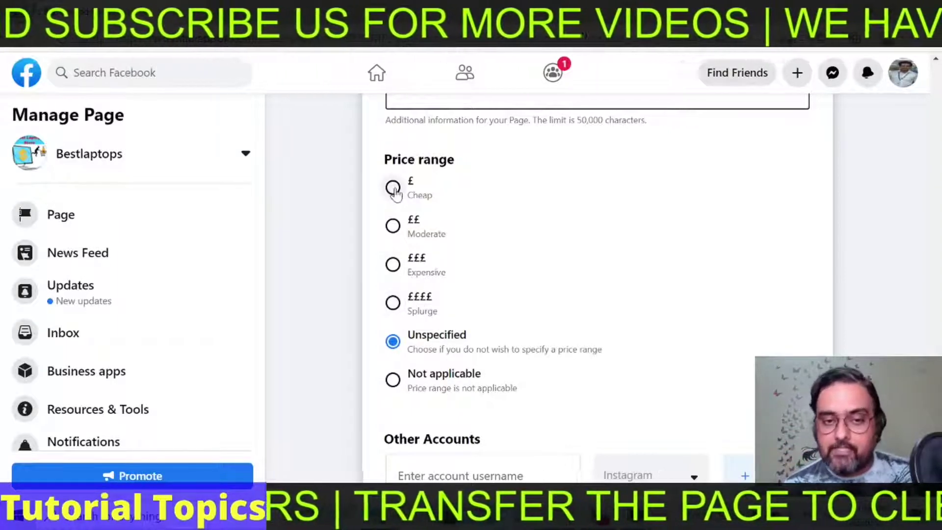
# Step: Choose £££ Expensive as the price range and check the Other Accounts platform list
pyautogui.scroll(-1, 393, 190)
pyautogui.click(394, 171)
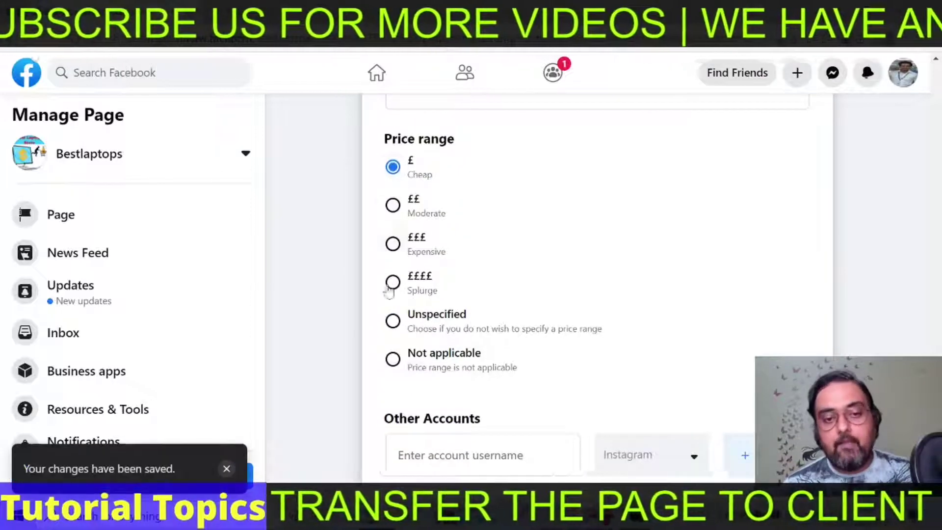
pyautogui.click(393, 244)
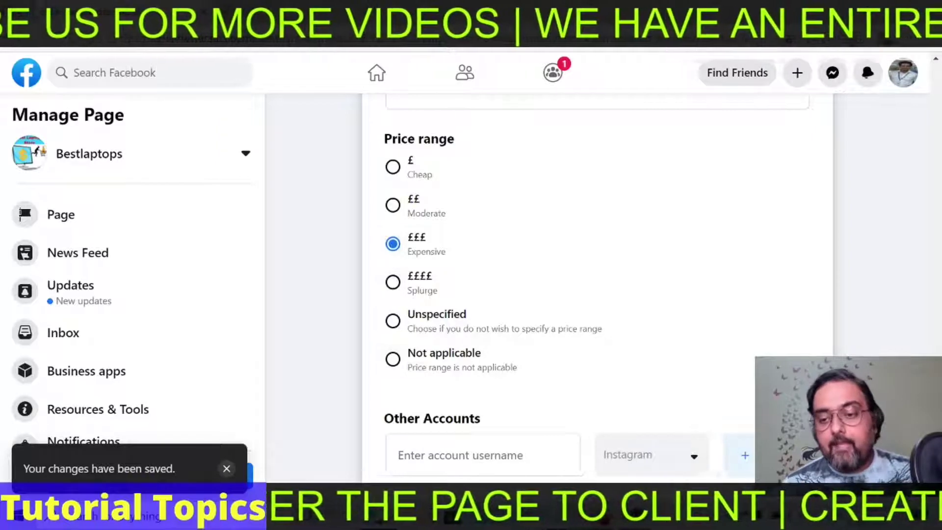
pyautogui.scroll(-1, 597, 284)
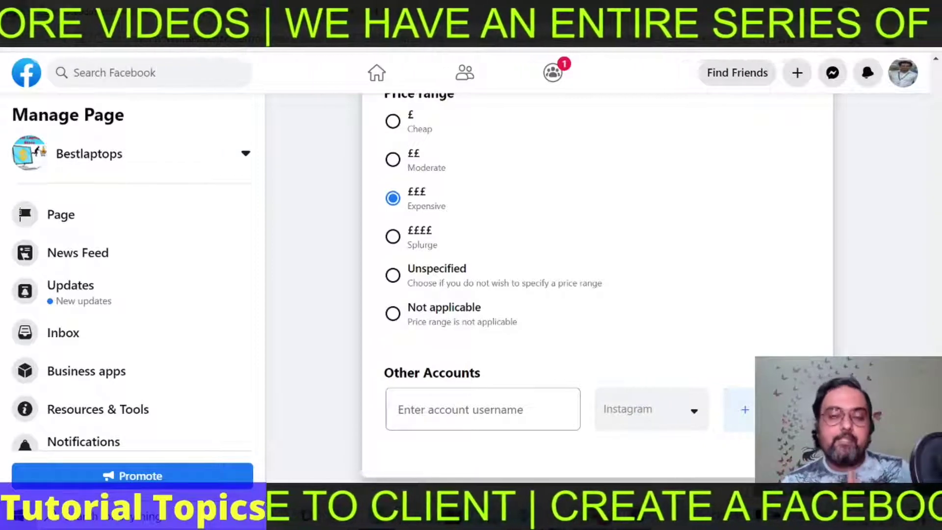
pyautogui.click(694, 414)
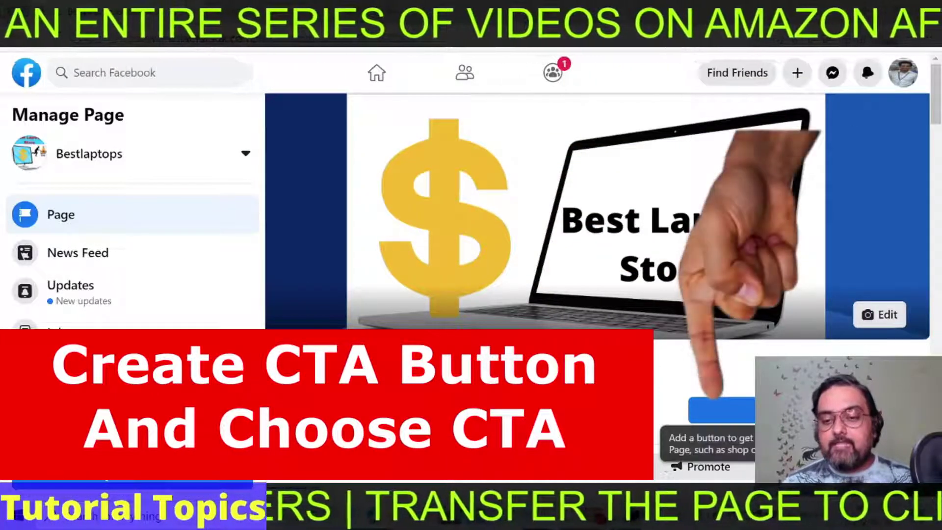
# Step: Add a Send Message action button to the page below the cover photo
pyautogui.click(721, 410)
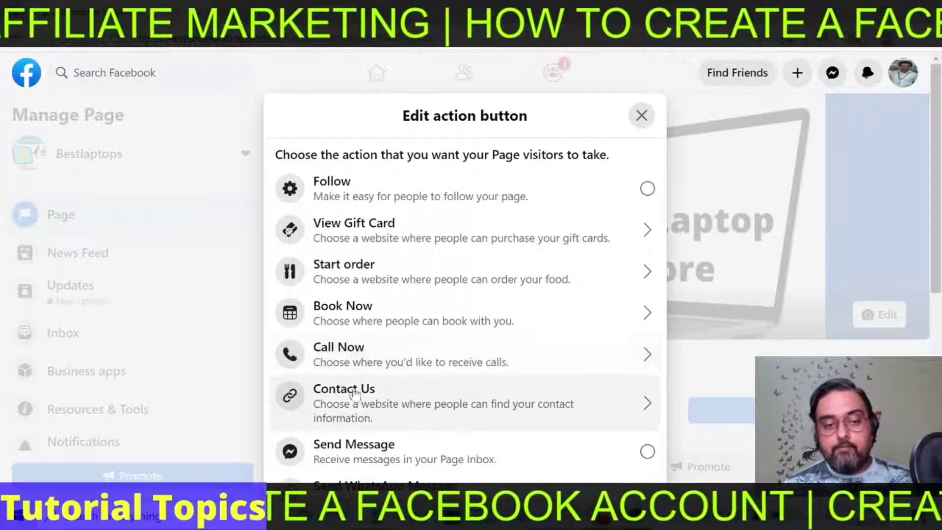
pyautogui.click(349, 451)
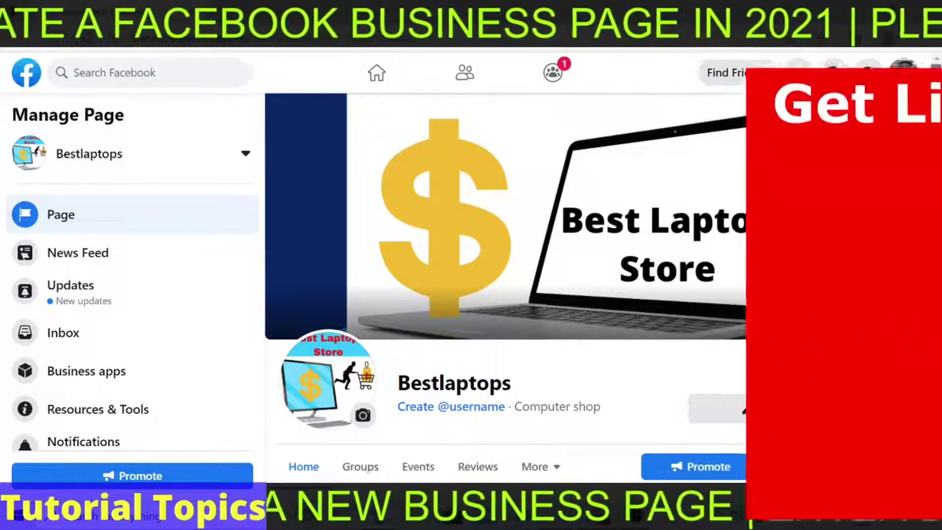
pyautogui.scroll(-10, 369, 471)
pyautogui.scroll(1, 623, 452)
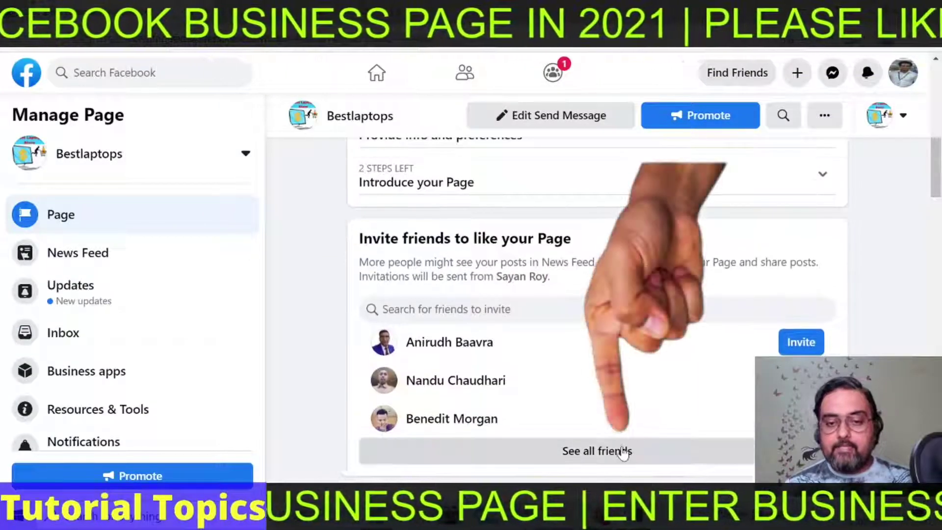
pyautogui.click(624, 452)
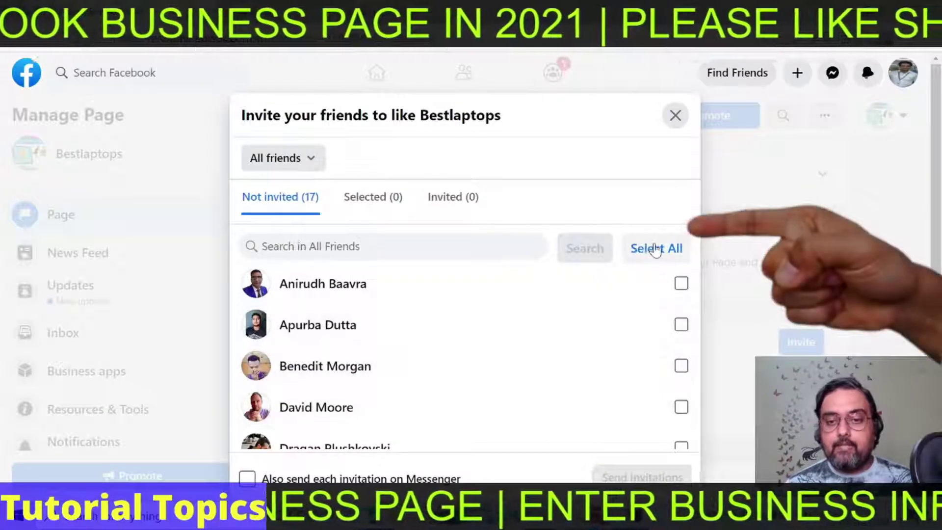
pyautogui.click(655, 249)
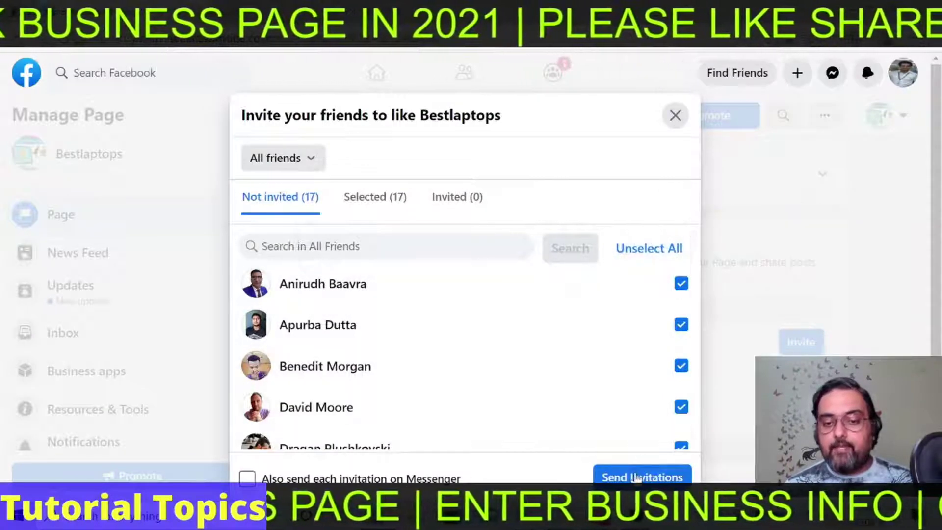
pyautogui.click(676, 116)
pyautogui.scroll(10, 589, 270)
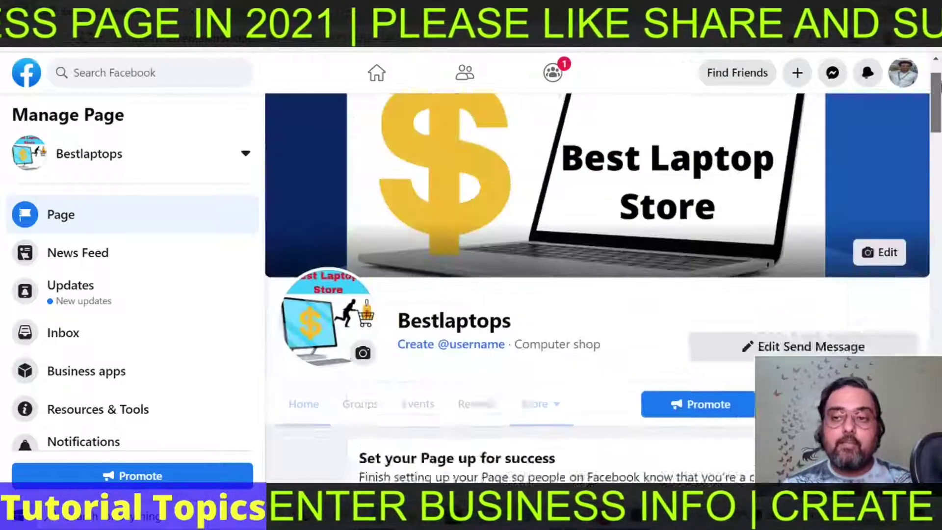